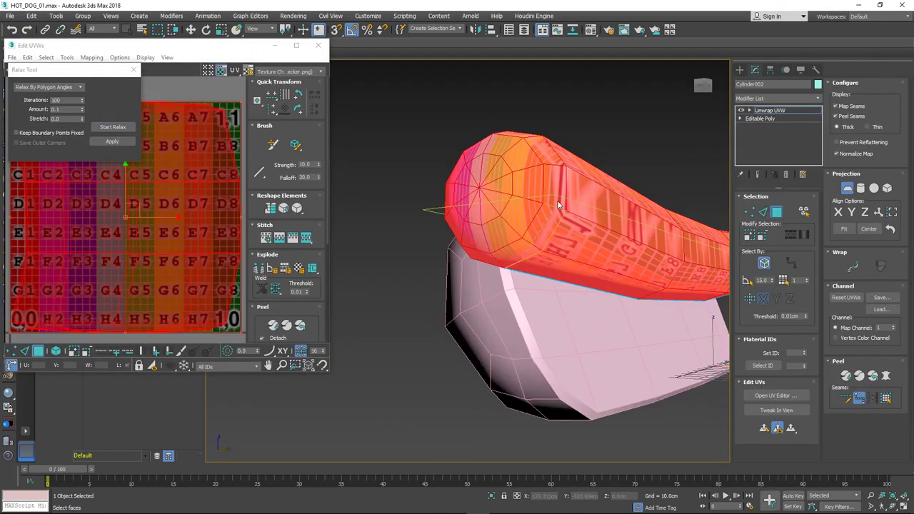
# Orbit the Perspective viewport to inspect the unwrapped capsule sausage beside the bun.
pyautogui.keyDown('alt'); pyautogui.moveTo(559, 206); pyautogui.dragTo(543, 264, button='middle'); pyautogui.keyUp('alt')
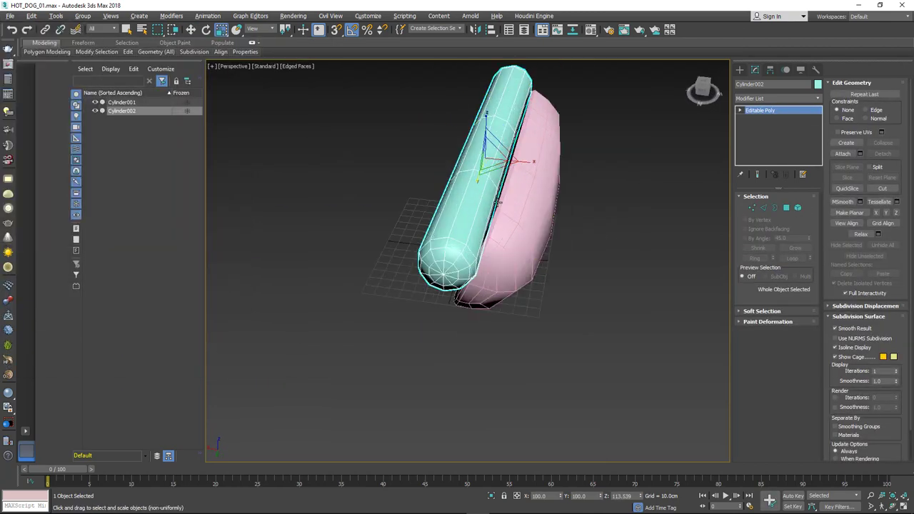
# Finish relaxing the UV island, checking the laced mustard line on top of the sausage.
pyautogui.keyDown('alt'); pyautogui.moveTo(452, 286); pyautogui.dragTo(437, 164, button='middle'); pyautogui.keyUp('alt')
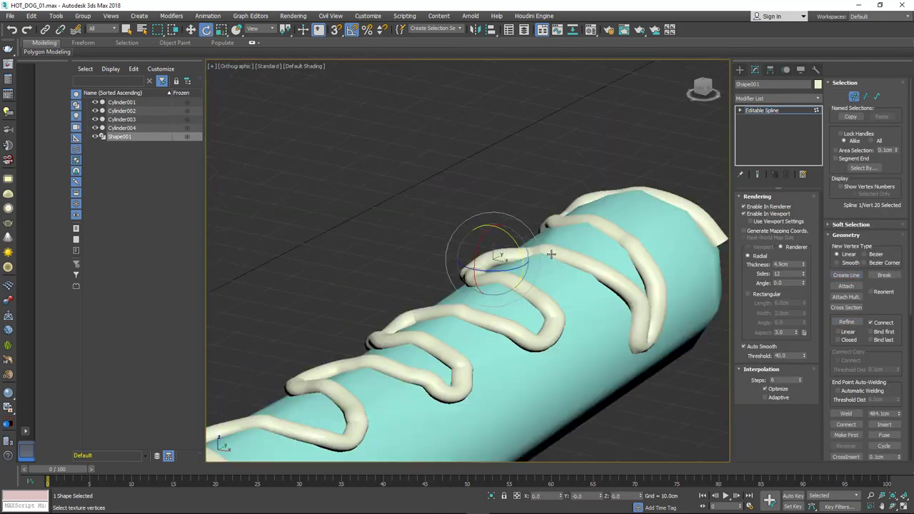
pyautogui.keyDown('alt'); pyautogui.moveTo(656, 224); pyautogui.dragTo(564, 266, button='middle'); pyautogui.keyUp('alt')
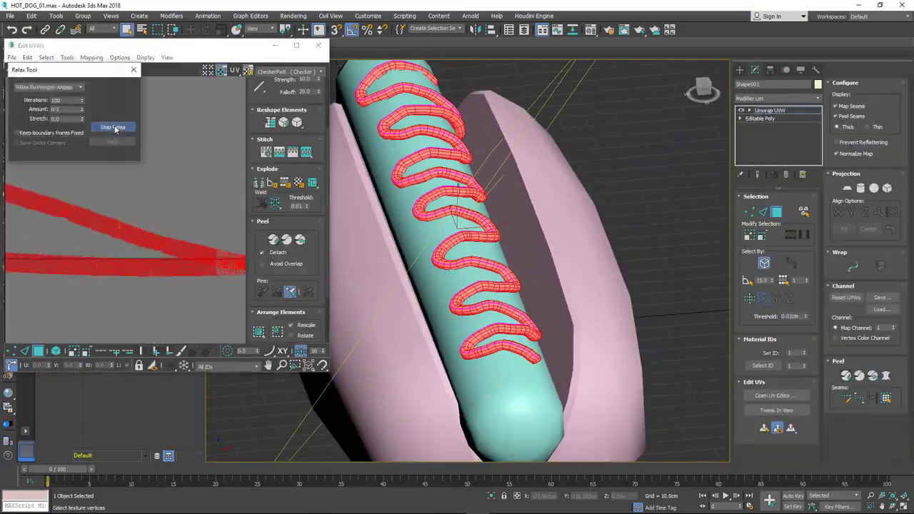
pyautogui.click(115, 128)
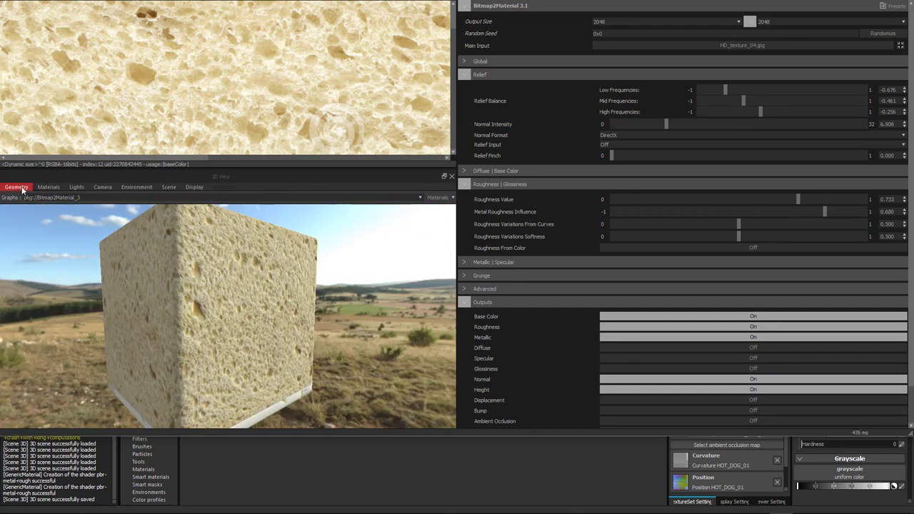
# Confirm the bread maps' output folder and apply the bread texture as the base colour.
pyautogui.press('Return')
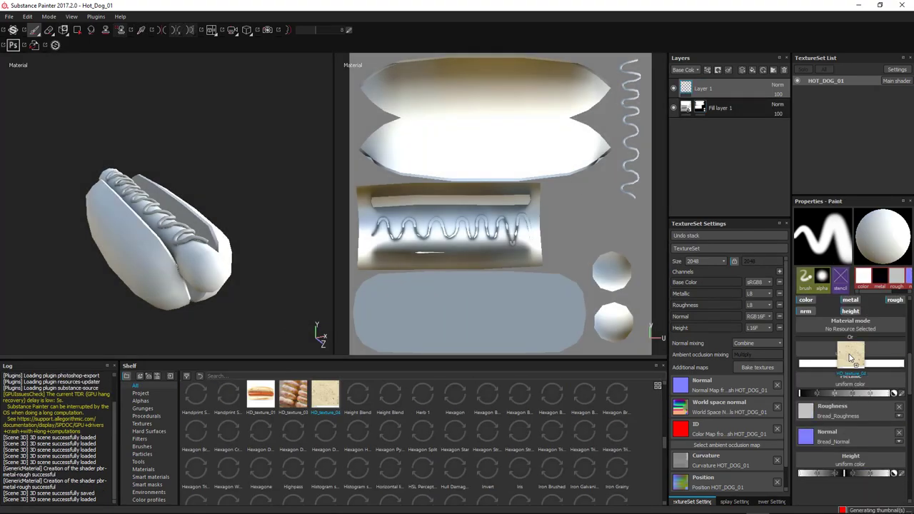
pyautogui.moveTo(850, 357); pyautogui.dragTo(850, 360)
pyautogui.write('brea')
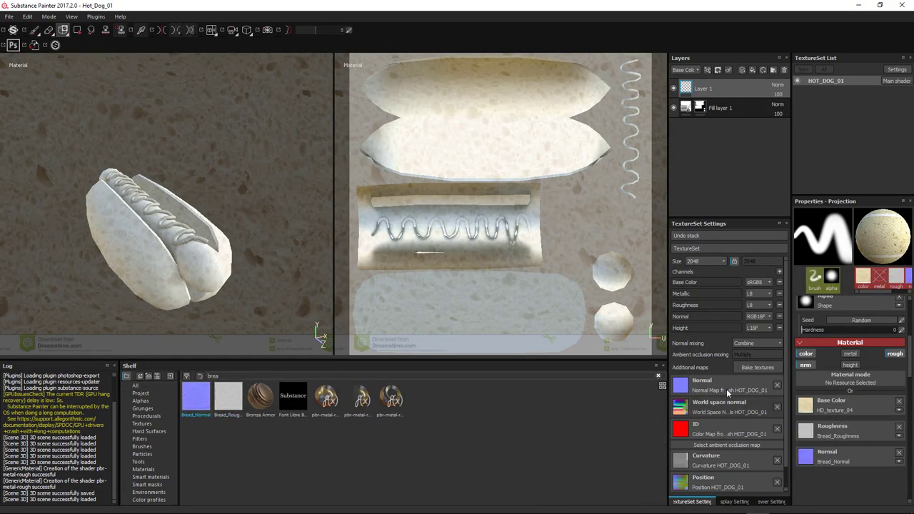
pyautogui.press('F1')
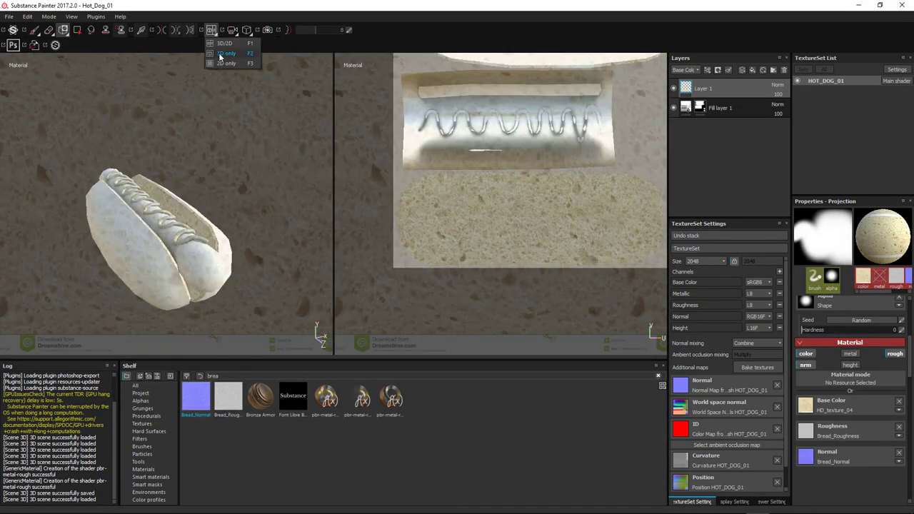
pyautogui.press('F2')
# In Bitmap2Material, raise the roughness to 0.600 and start a bitmap export.
pyautogui.hotkey('alt', 'Tab')
pyautogui.press('Escape')
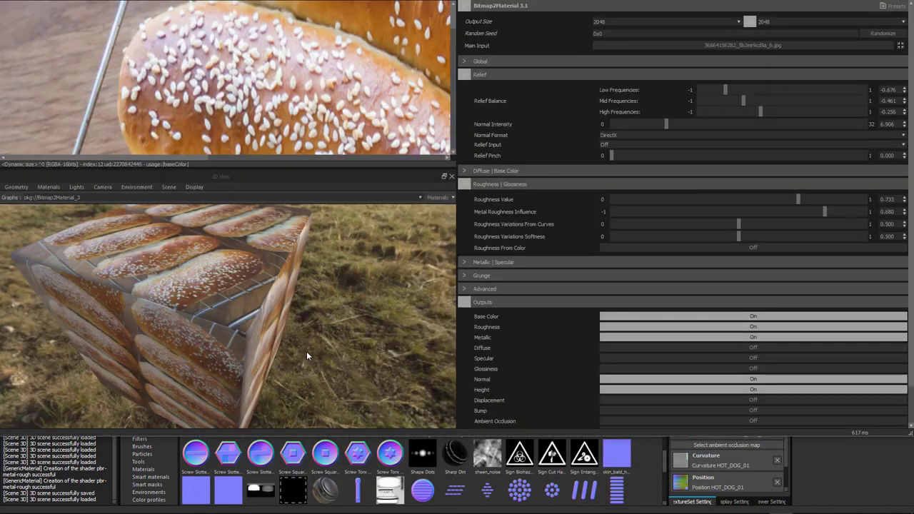
pyautogui.click(763, 200)
pyautogui.hotkey('ctrl', 'e')
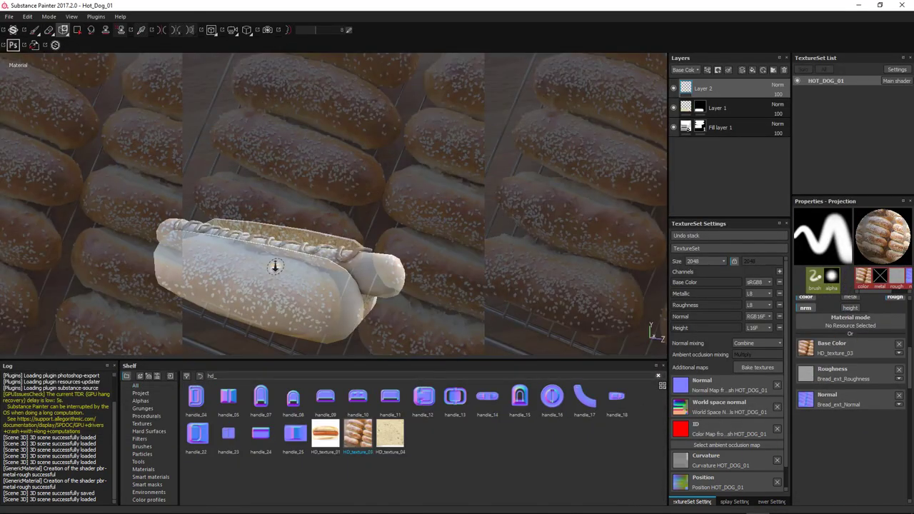
pyautogui.write('hd_')
# Project the HD_texture_03 sesame-bun photo across the bun exterior from several angles.
pyautogui.keyDown('alt'); pyautogui.moveTo(275, 265); pyautogui.dragTo(301, 284); pyautogui.keyUp('alt')
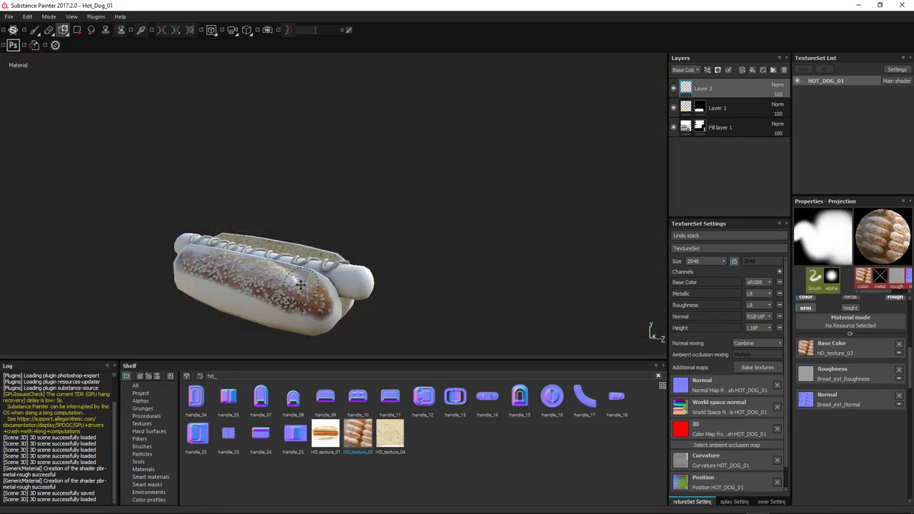
pyautogui.moveTo(174, 282)
pyautogui.keyDown('alt'); pyautogui.mouseDown()
pyautogui.moveTo(293, 264)
pyautogui.moveTo(245, 299)
pyautogui.moveTo(381, 288)
pyautogui.mouseUp(); pyautogui.keyUp('alt')
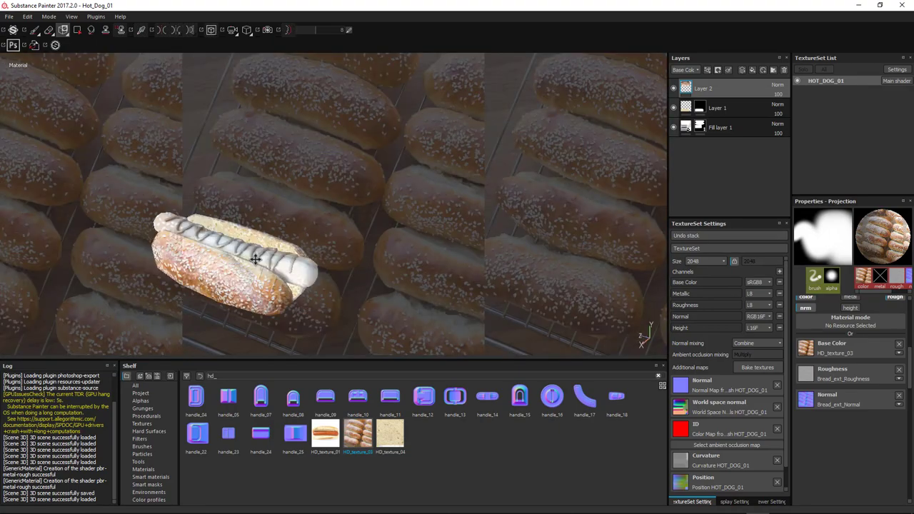
pyautogui.moveTo(441, 328)
pyautogui.keyDown('alt'); pyautogui.mouseDown()
pyautogui.moveTo(110, 198)
pyautogui.moveTo(239, 133)
pyautogui.moveTo(255, 148)
pyautogui.mouseUp(); pyautogui.keyUp('alt')
pyautogui.moveTo(326, 181)
pyautogui.keyDown('alt'); pyautogui.mouseDown()
pyautogui.moveTo(405, 204)
pyautogui.moveTo(81, 176)
pyautogui.moveTo(199, 154)
pyautogui.mouseUp(); pyautogui.keyUp('alt')
pyautogui.press('1')
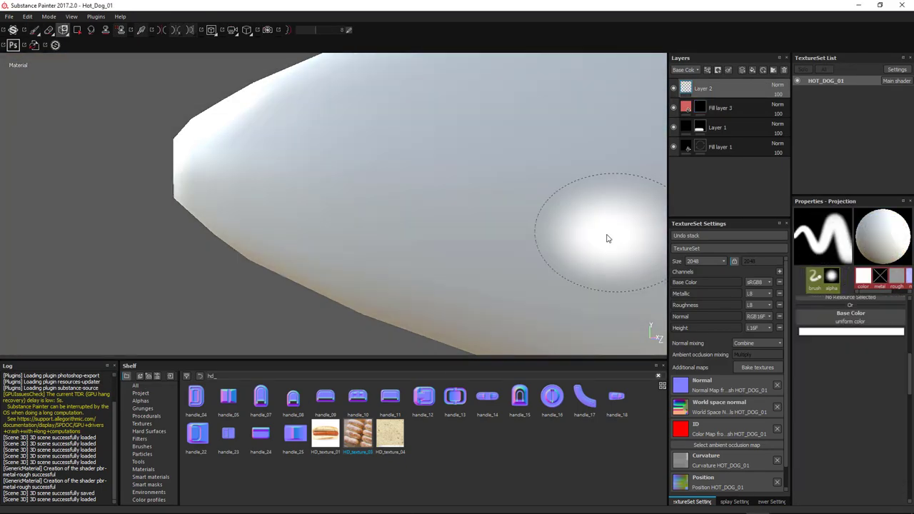
# Paint the new fill layer's mask onto the model and choose its base colour.
pyautogui.moveTo(607, 237); pyautogui.dragTo(438, 175)
pyautogui.click(873, 341)
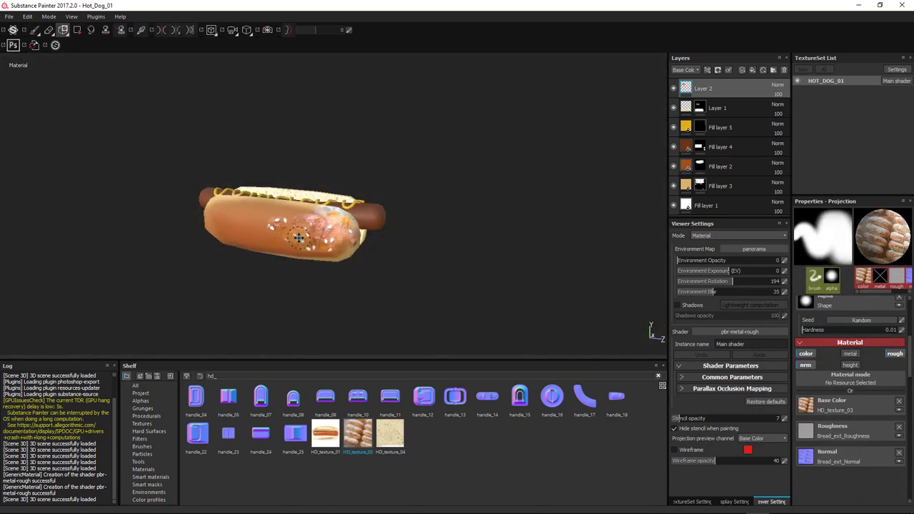
# Alternate painting and projecting on the bun from three-quarter and low side views.
pyautogui.moveTo(299, 238)
pyautogui.keyDown('alt'); pyautogui.mouseDown()
pyautogui.moveTo(278, 223)
pyautogui.moveTo(347, 240)
pyautogui.mouseUp(); pyautogui.keyUp('alt')
pyautogui.press('1')
pyautogui.moveTo(278, 220)
pyautogui.keyDown('alt'); pyautogui.mouseDown()
pyautogui.moveTo(344, 224)
pyautogui.moveTo(383, 198)
pyautogui.mouseUp(); pyautogui.keyUp('alt')
pyautogui.press('3')
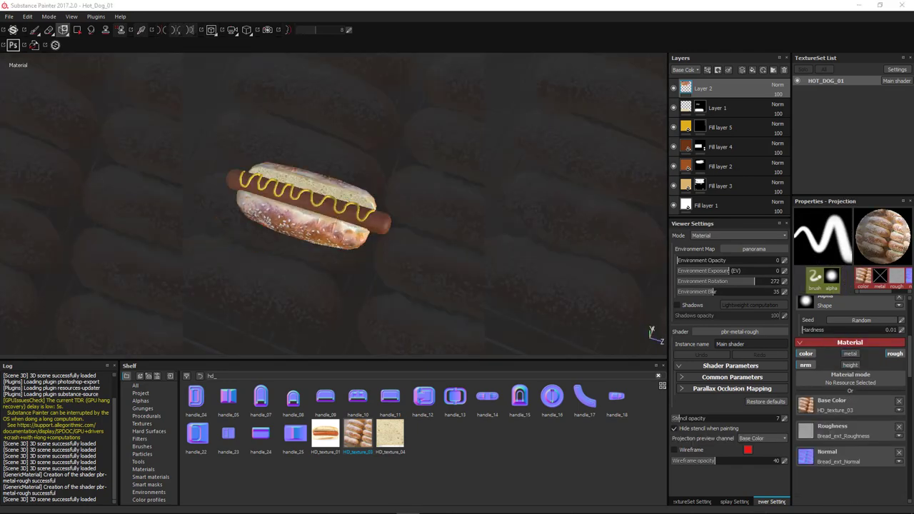
pyautogui.keyDown('alt'); pyautogui.moveTo(484, 255); pyautogui.dragTo(284, 226); pyautogui.keyUp('alt')
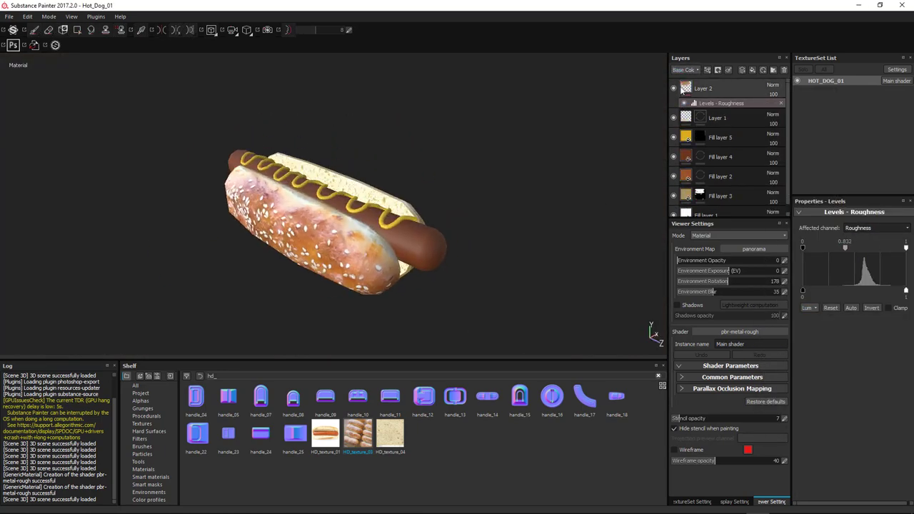
# Project the HD_texture_01 hot dog photo onto the sausage, moving Layer 3 beneath Layer 1.
pyautogui.click(704, 89)
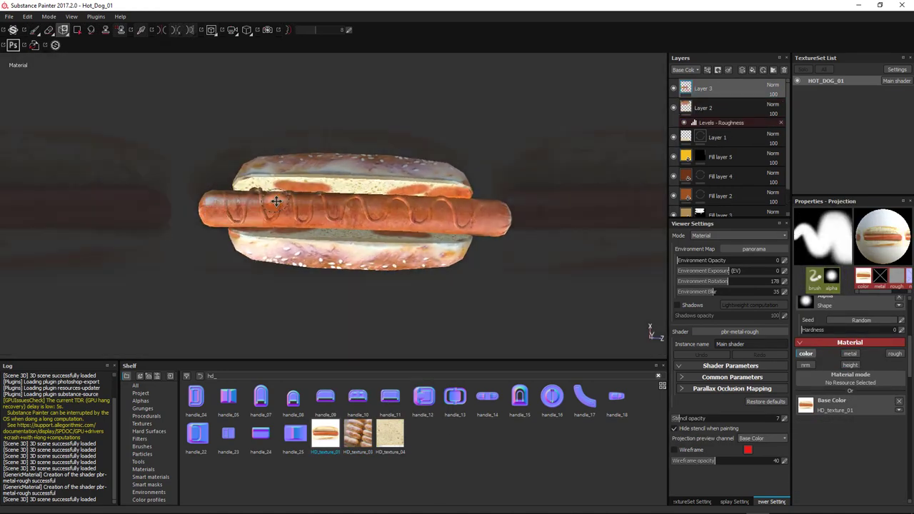
pyautogui.keyDown('alt'); pyautogui.moveTo(199, 216); pyautogui.dragTo(350, 176); pyautogui.keyUp('alt')
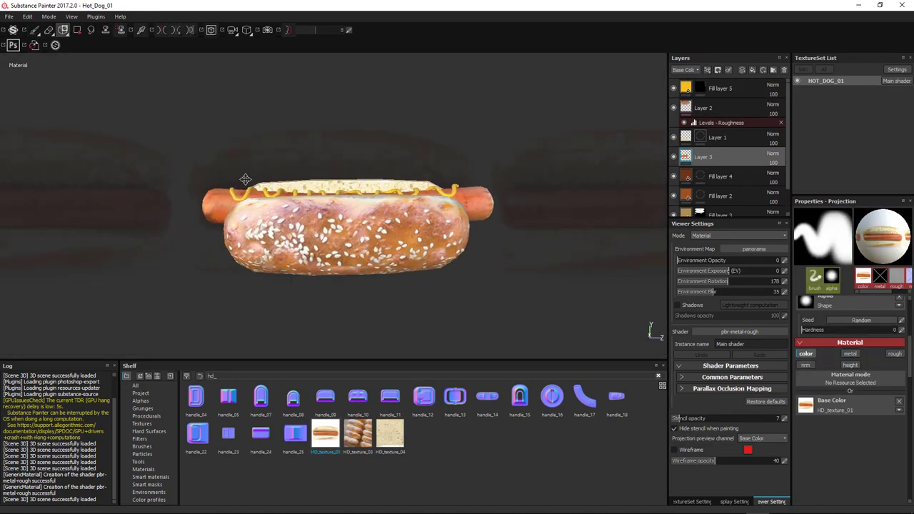
pyautogui.moveTo(245, 179)
pyautogui.keyDown('alt'); pyautogui.mouseDown()
pyautogui.moveTo(405, 217)
pyautogui.moveTo(436, 193)
pyautogui.mouseUp(); pyautogui.keyUp('alt')
pyautogui.press('1')
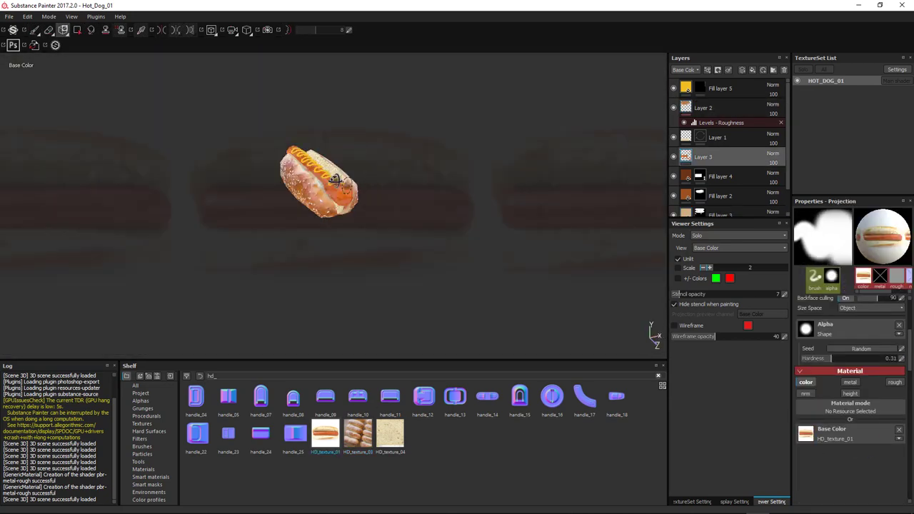
# Erase the excess projection around the sausage end and return to full material view.
pyautogui.keyDown('alt'); pyautogui.moveTo(336, 180); pyautogui.dragTo(457, 192); pyautogui.keyUp('alt')
pyautogui.press('e')
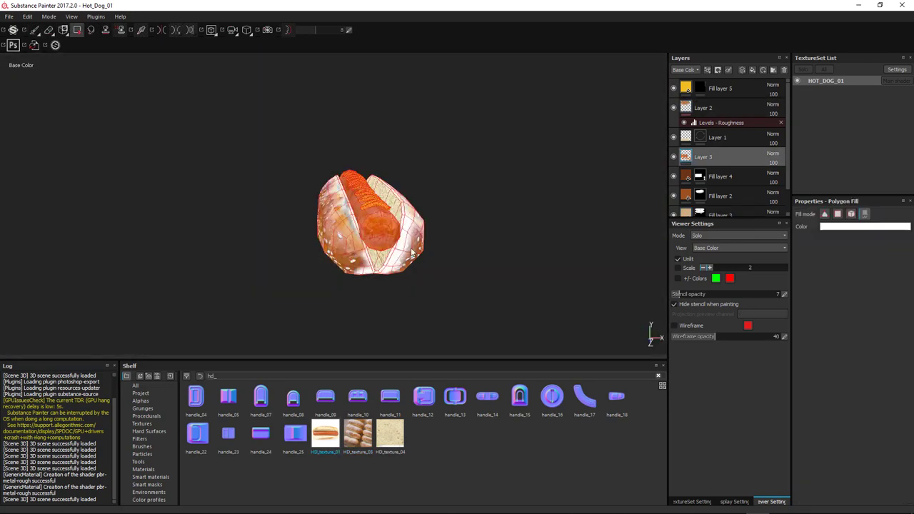
pyautogui.keyDown('alt'); pyautogui.moveTo(342, 202); pyautogui.dragTo(354, 172); pyautogui.keyUp('alt')
pyautogui.press('m')
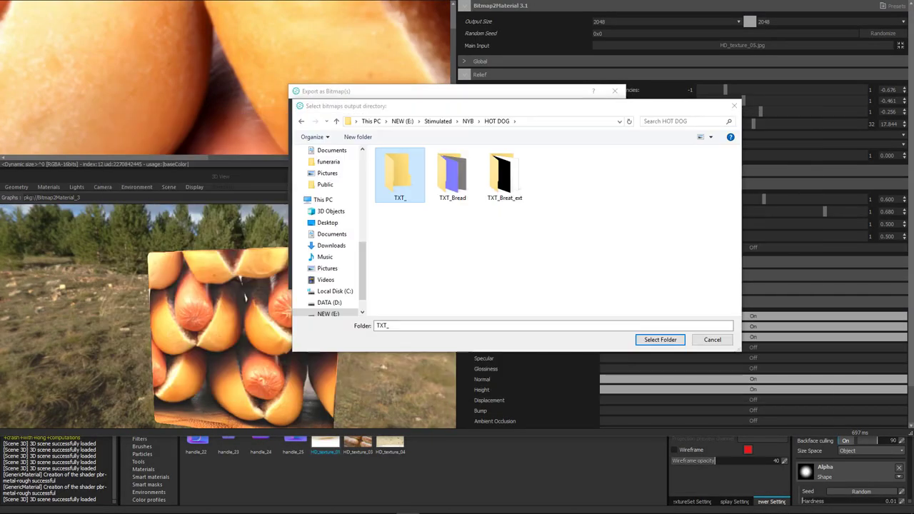
# Confirm the TXT_HotDog_Cap output folder so the hot dog maps render.
pyautogui.press('Return')
pyautogui.press('Return')
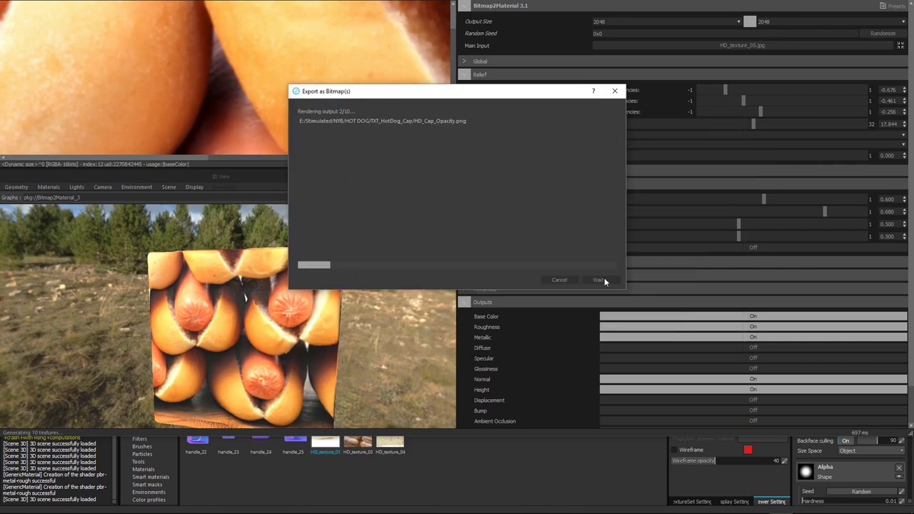